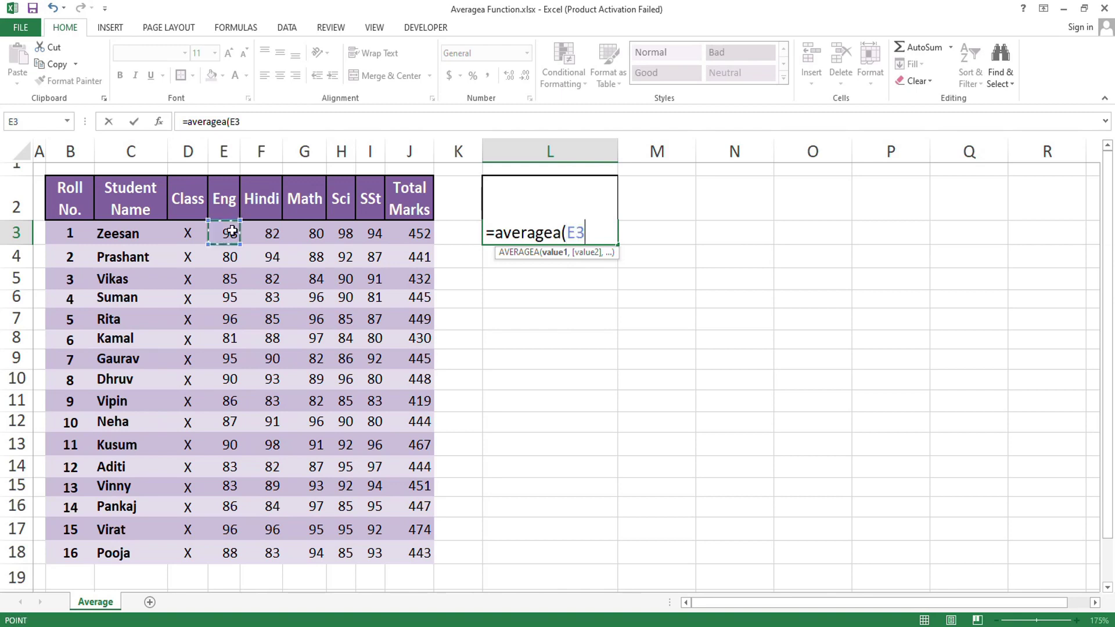
Step: Complete the AVERAGEA formula in cell L3 over the first student's subject marks, E3:I3
type(")")
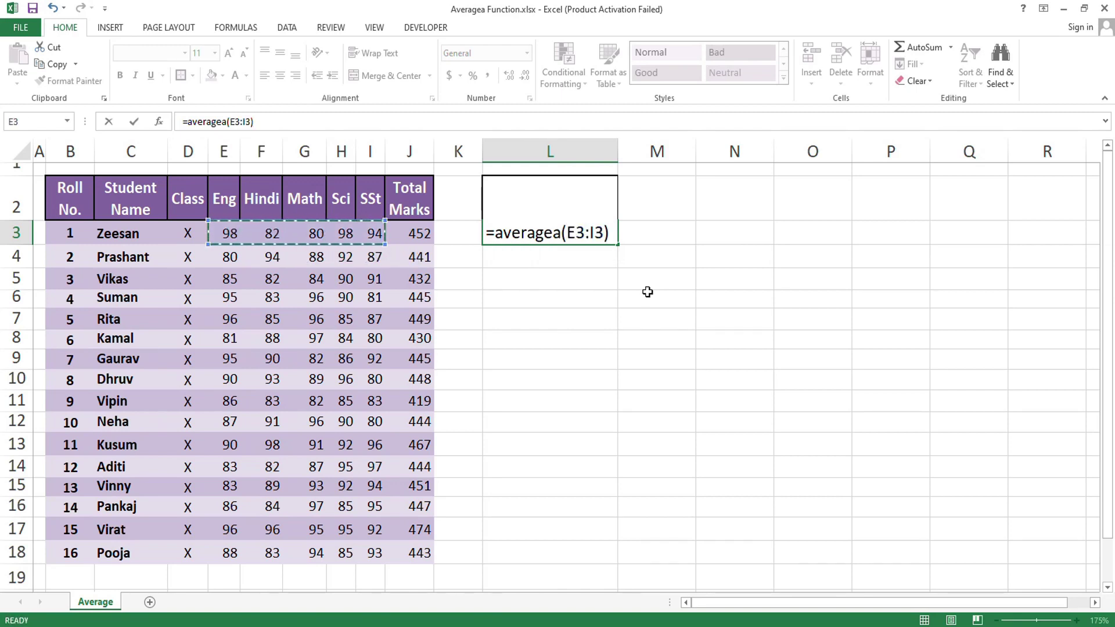
key("Return")
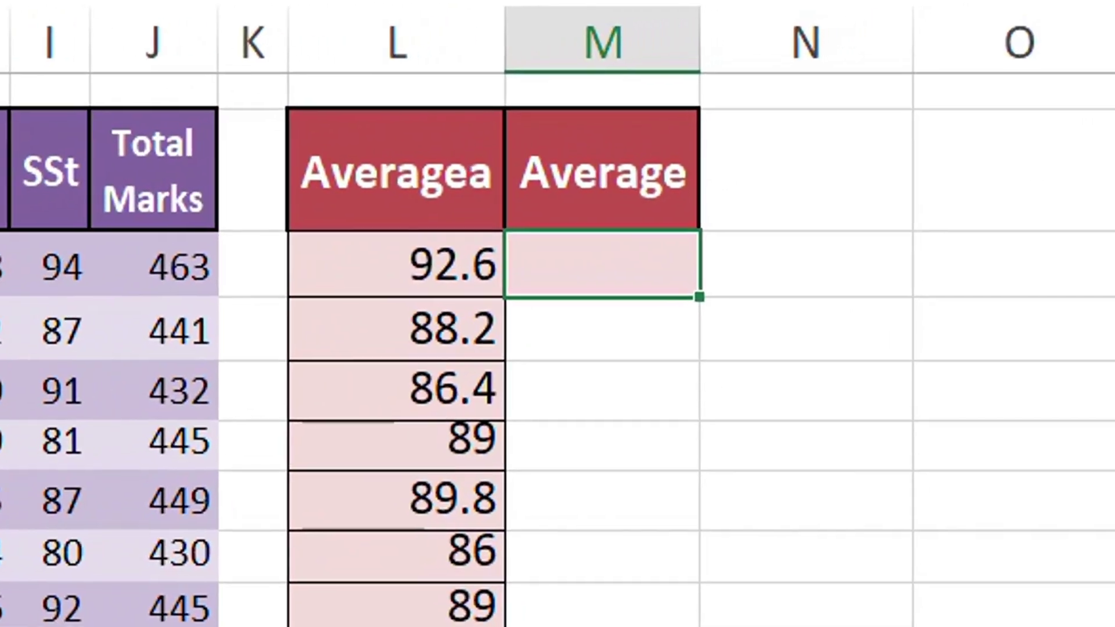
Step: Enter the formula =average(E3:I3) in cell M3 under the Average heading
type("=")
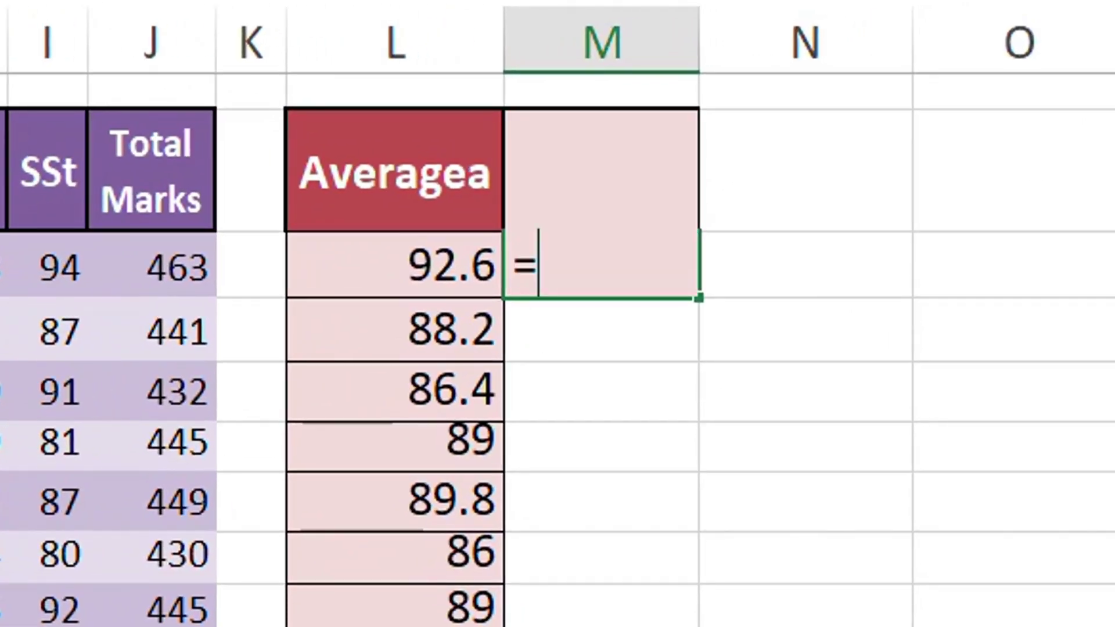
type("avera")
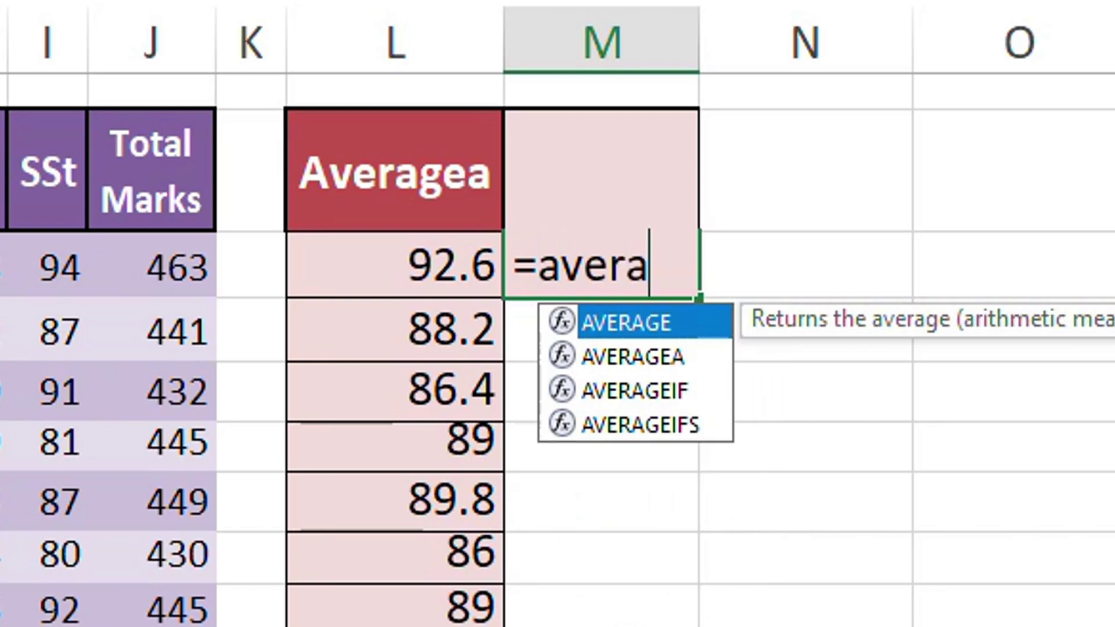
type("ge(")
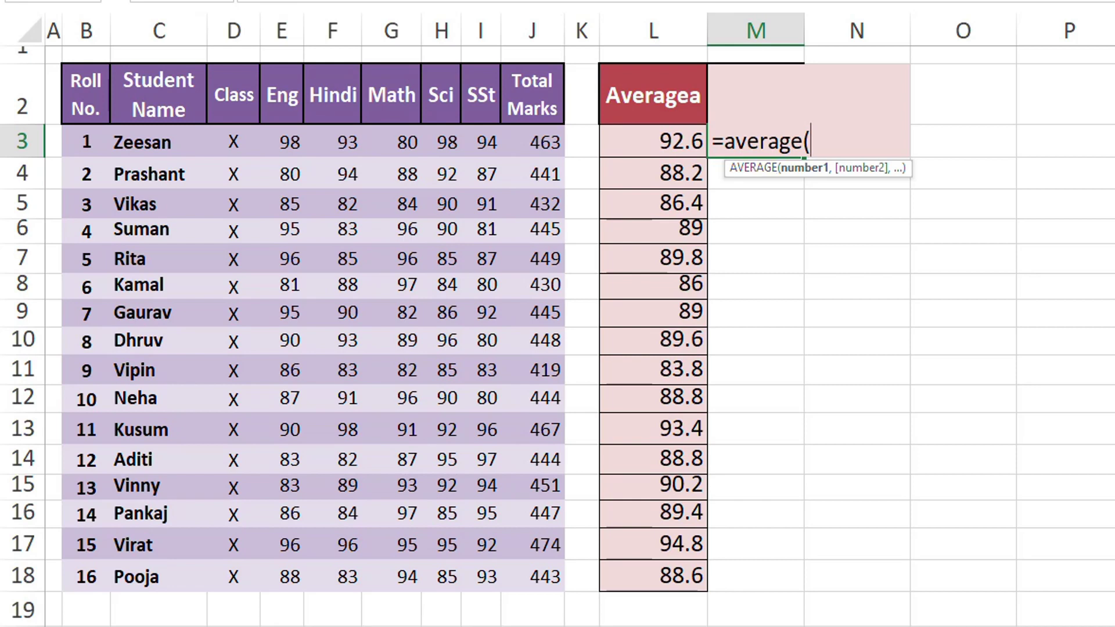
left_click_drag(285, 142, 485, 142)
type(")")
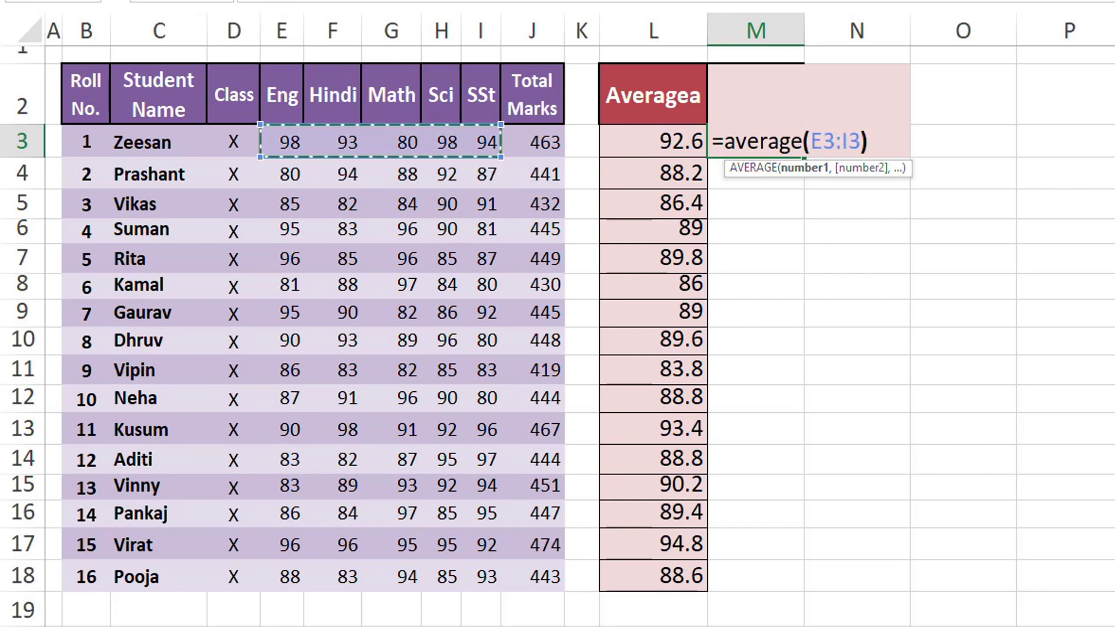
key("Return")
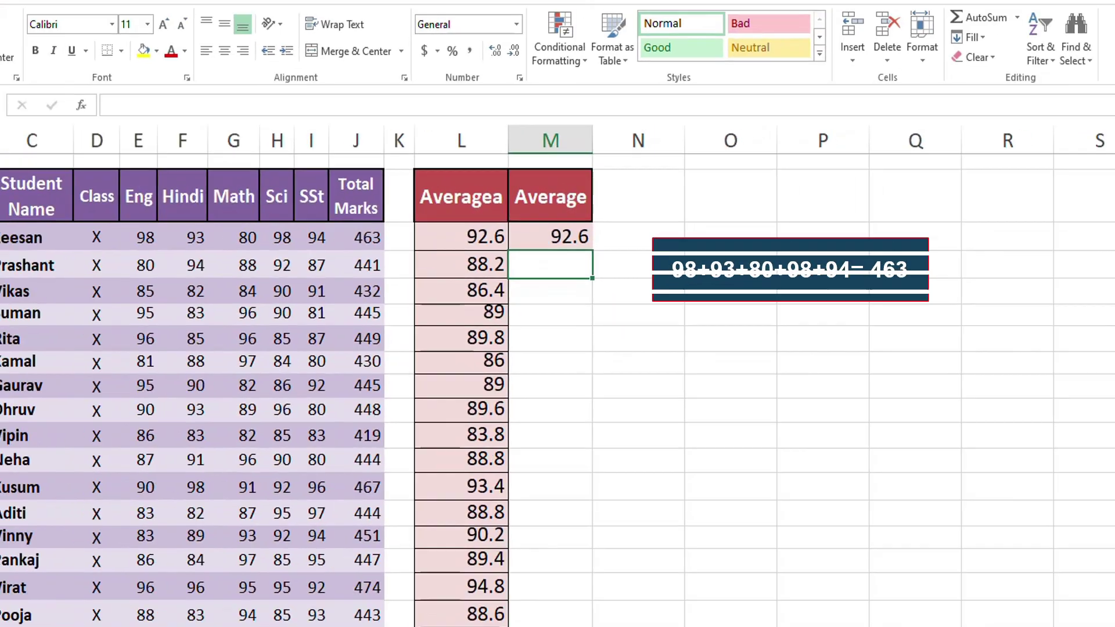
left_click(504, 271)
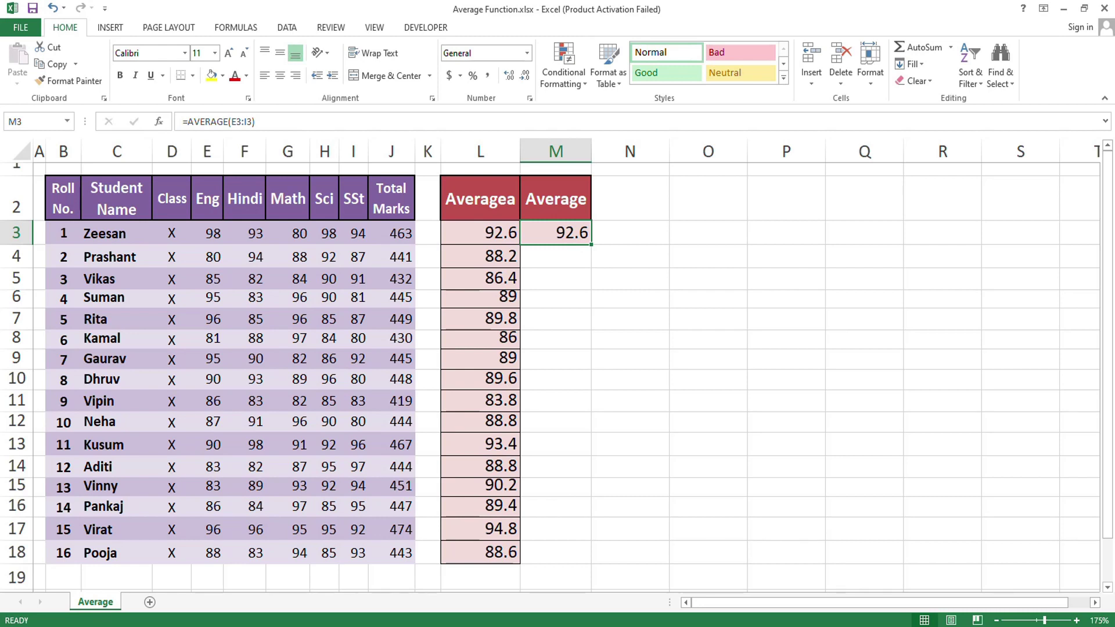
Step: Replace the Hindi mark of roll number 4 in cell F6 with the text "absent"
left_click(244, 298)
type("absent")
key("Return")
Step: Replace the Sci mark of roll number 9 in cell H11 with "absent"
key("Down")
key("Down")
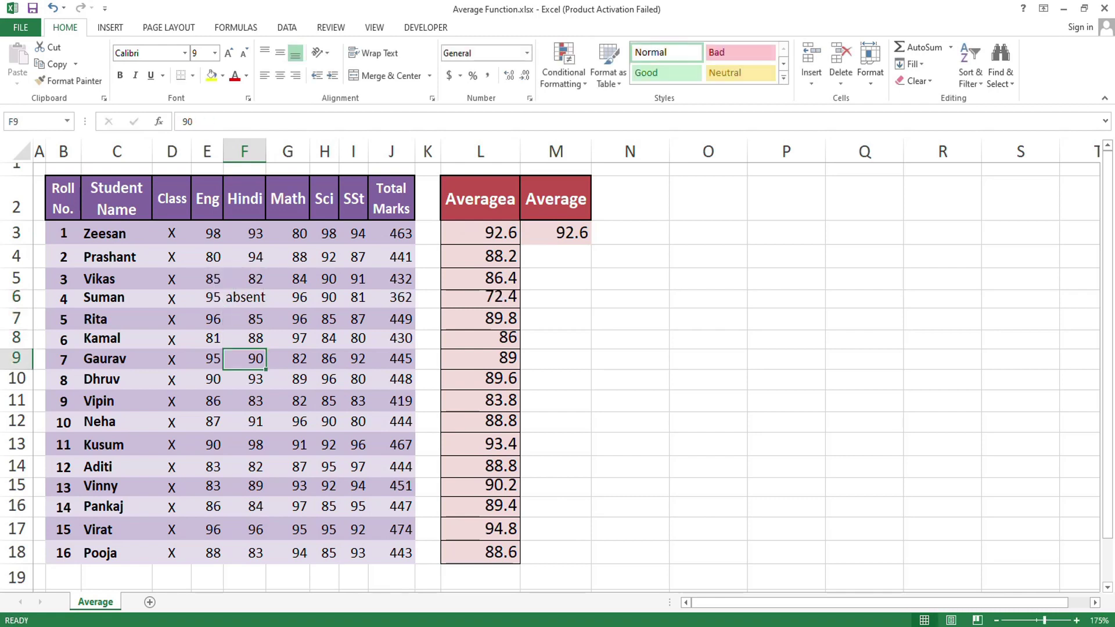
key("Right")
key("Right")
key("Down")
key("Down")
type("absent")
key("Return")
Step: Replace the SSt mark of roll number 2 in cell I4 with "absent"
key("Up")
key("Up")
key("Up")
key("Up")
key("Up")
key("Up")
key("Up")
key("Up")
key("Right")
type("absent")
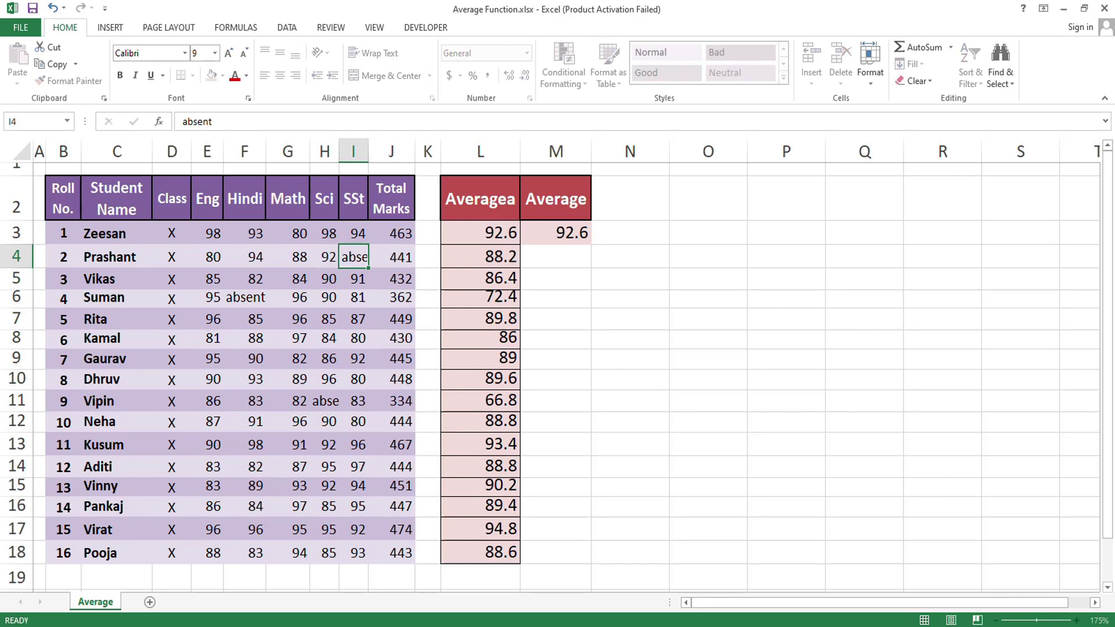
key("Return")
Step: Inspect the AVERAGEA formula for roll number 2 in cell L4 and leave it unedited
key("Up")
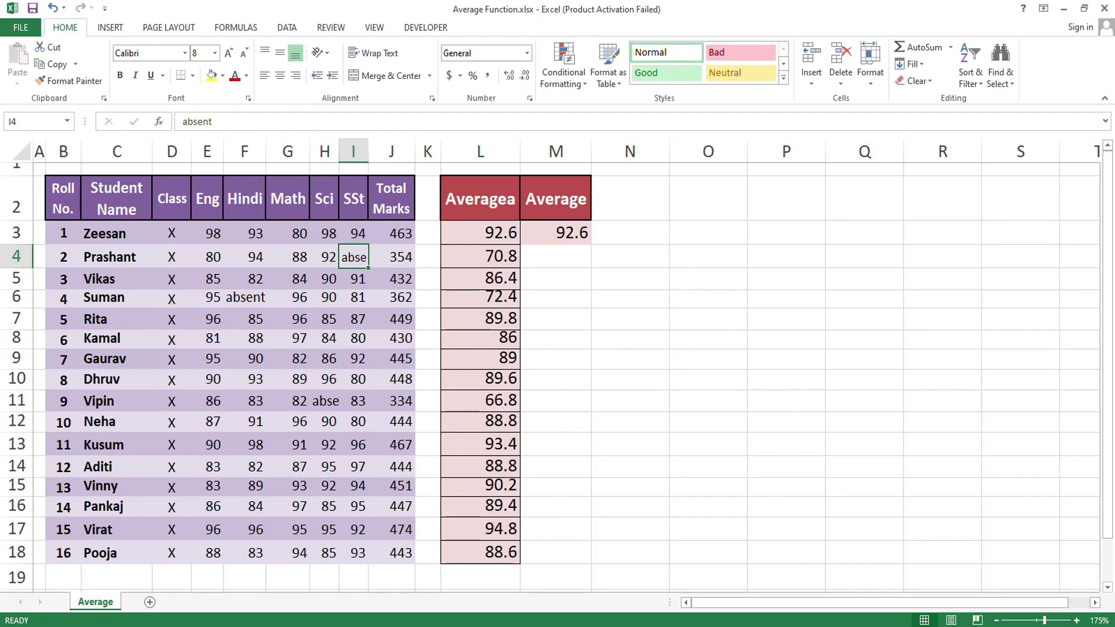
key("Right")
key("Right")
key("Right")
key("F2")
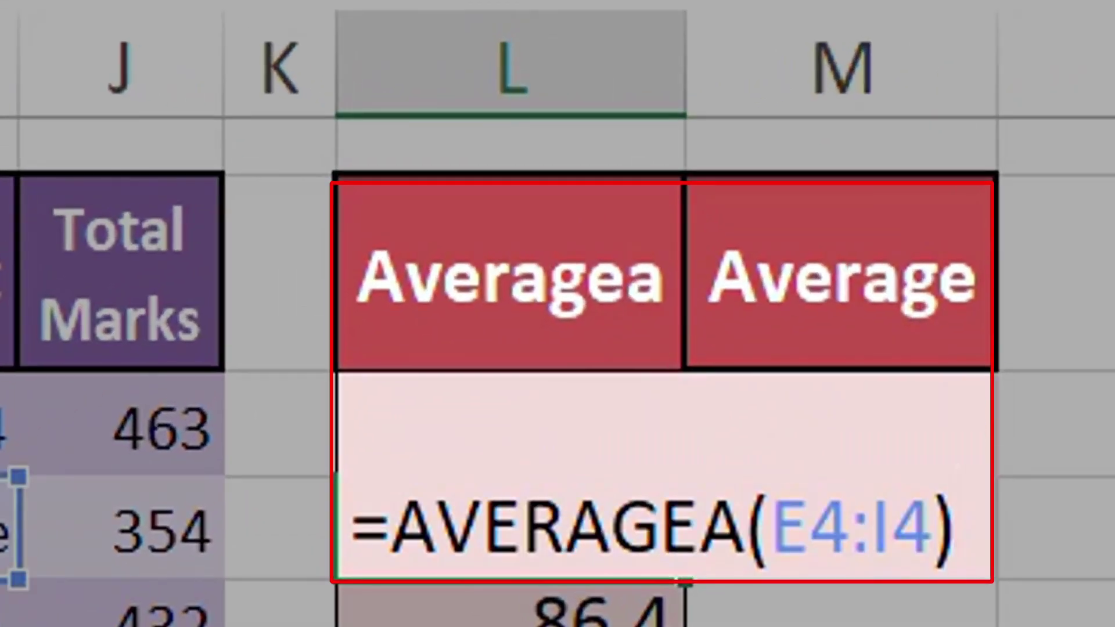
key("Return")
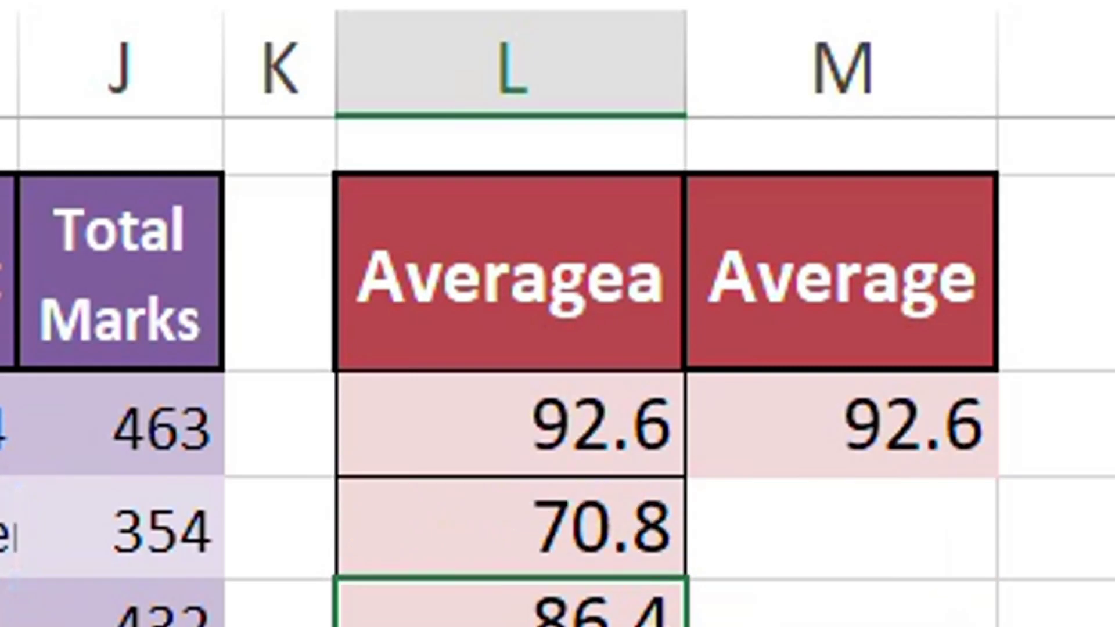
Step: Enter the formula =AVERAGE(E4:I4) in cell M4 for roll number 2
key("Up")
key("Right")
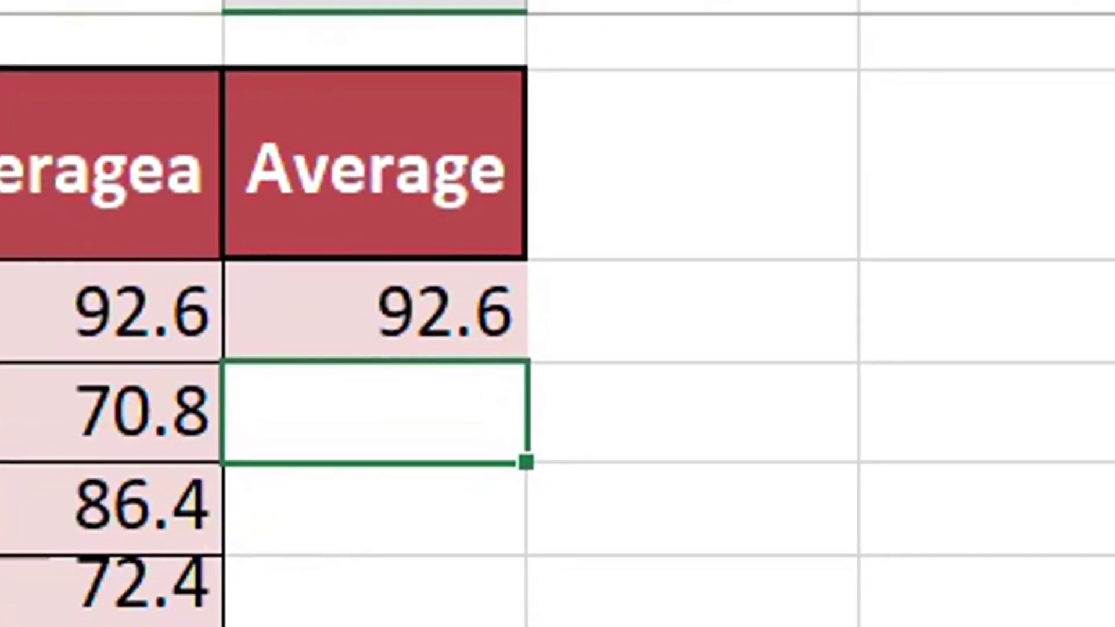
type("=averag")
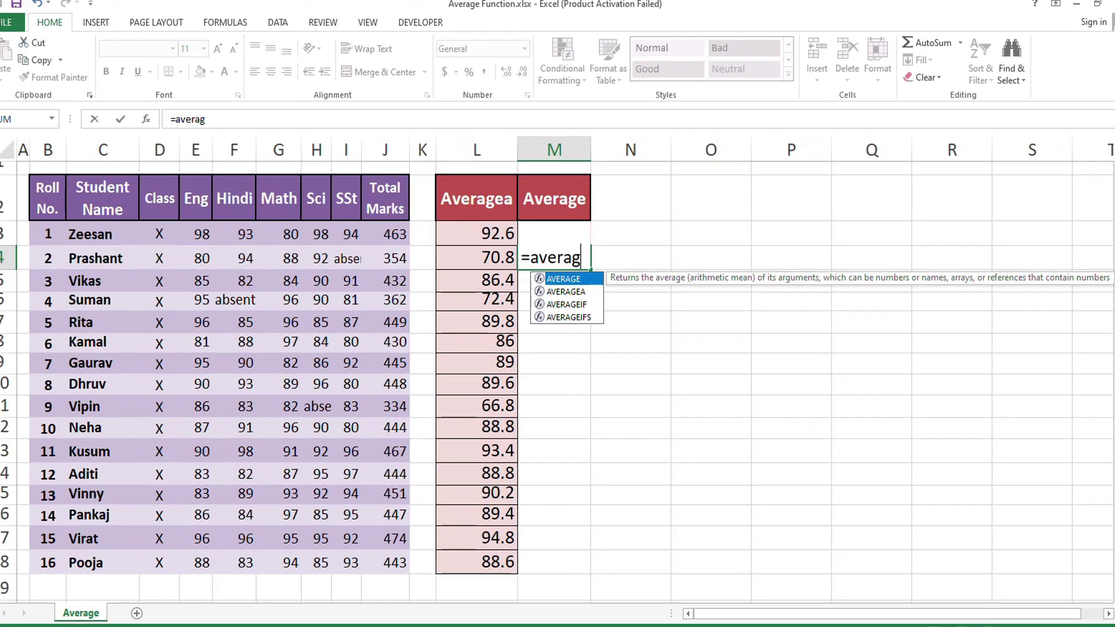
key("Tab")
key("Left")
key("Left")
key("Left")
key("Left")
key("Left")
key("Left")
key("Left")
key("Left")
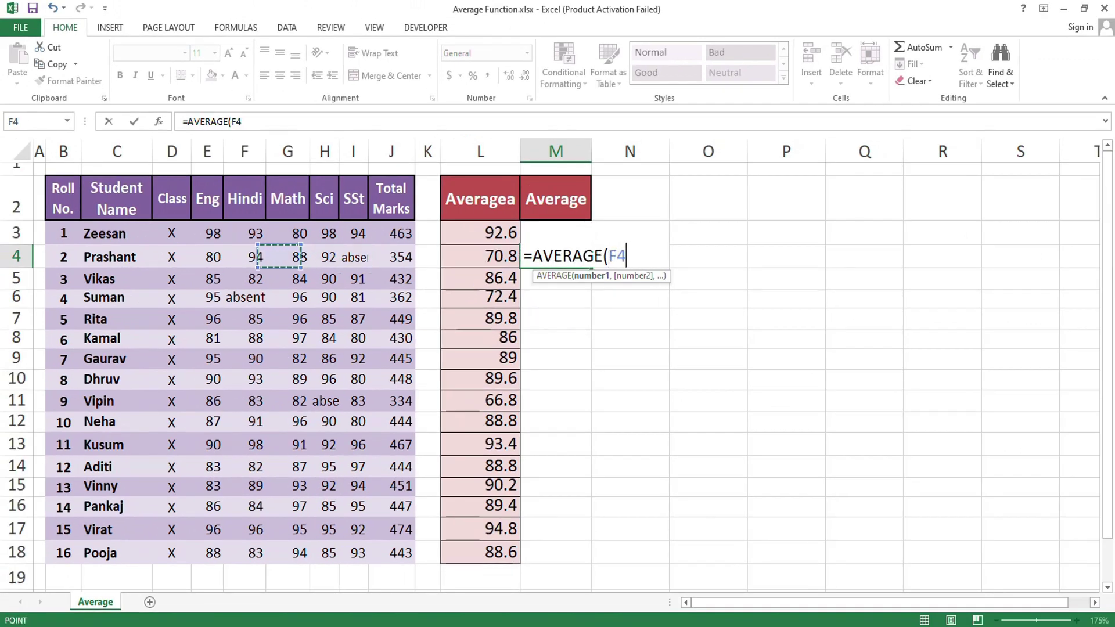
key("shift+Right")
key("shift+Right")
key("shift+Right")
key("shift+Right")
type(")")
key("Return")
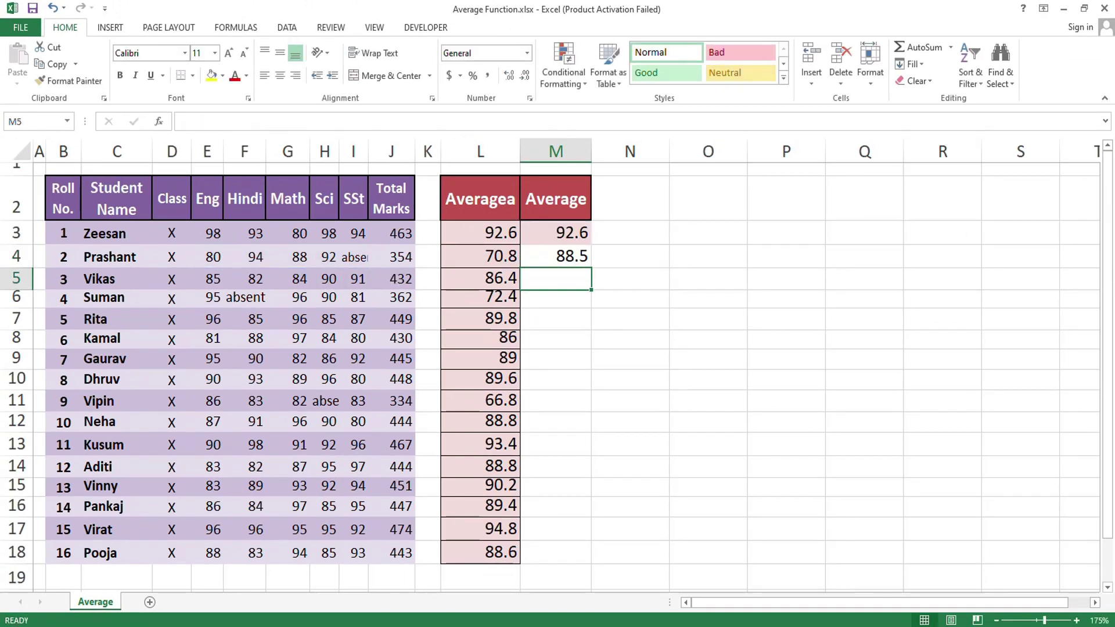
Step: Fill the AVERAGE formula from cell M3 down through M18 for all students
key("Up")
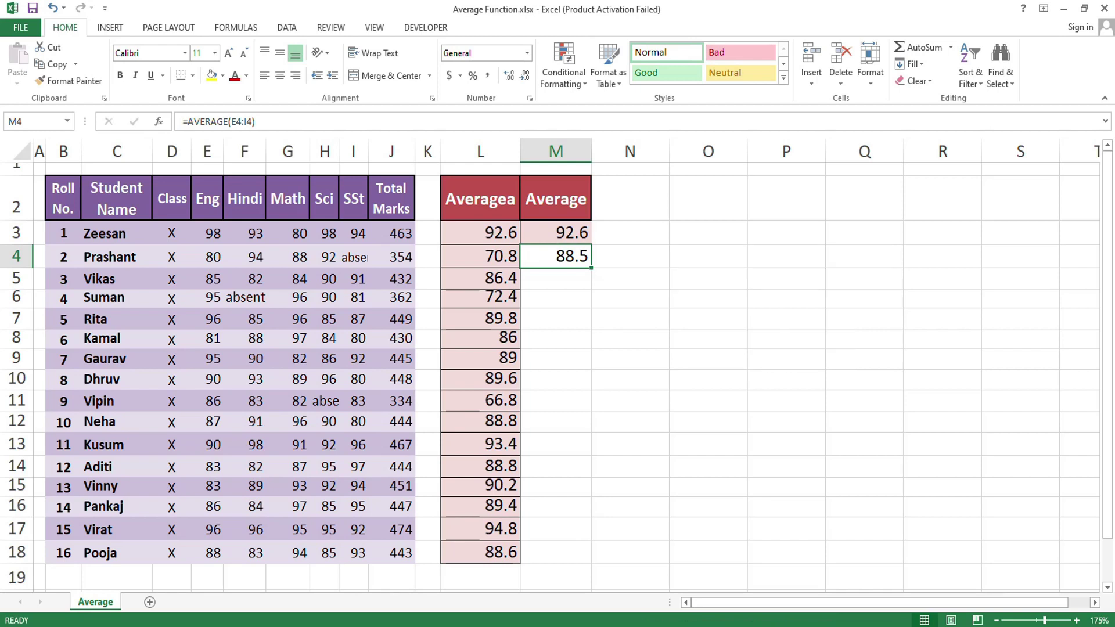
left_click(556, 233)
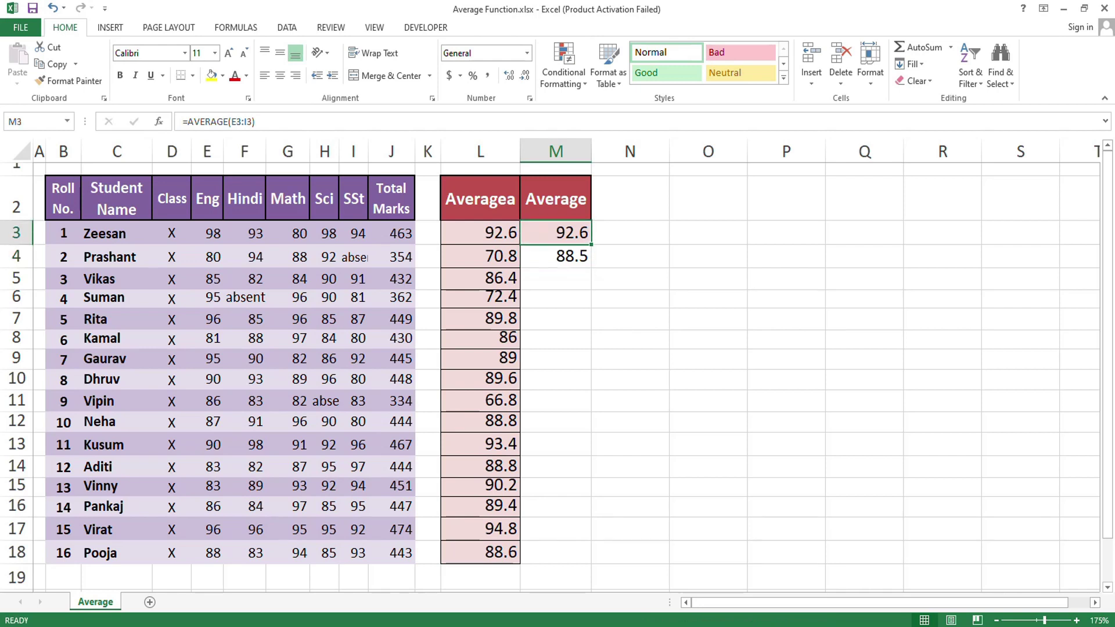
left_click_drag(591, 244, 588, 559)
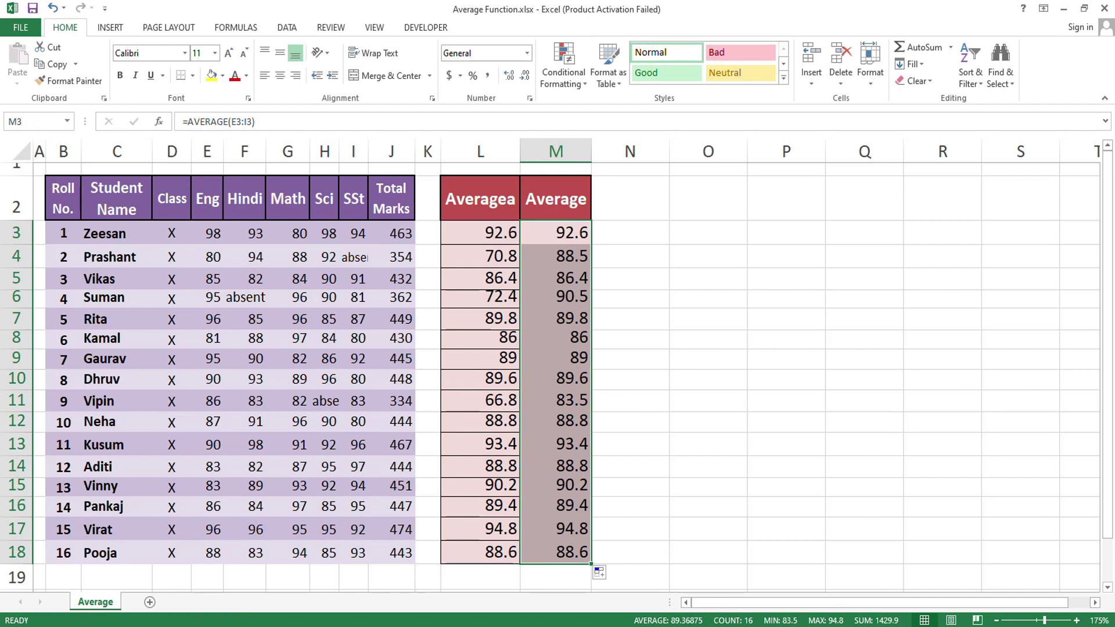
Step: Apply all borders to the filled cells M3:M18 and slightly widen column M
left_click(193, 75)
left_click(216, 200)
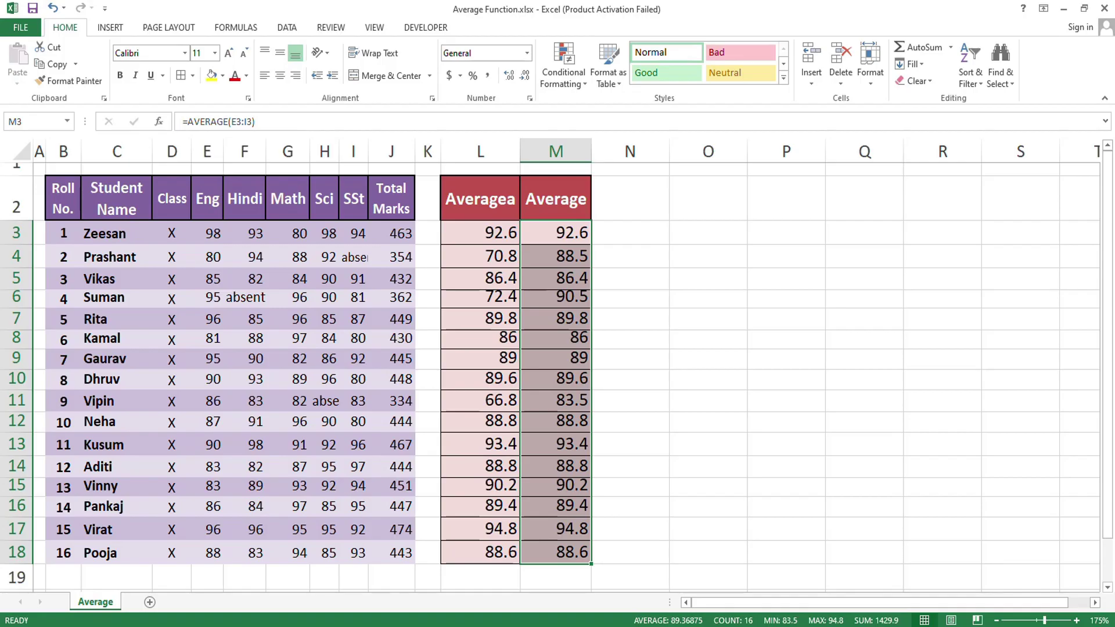
left_click(556, 279)
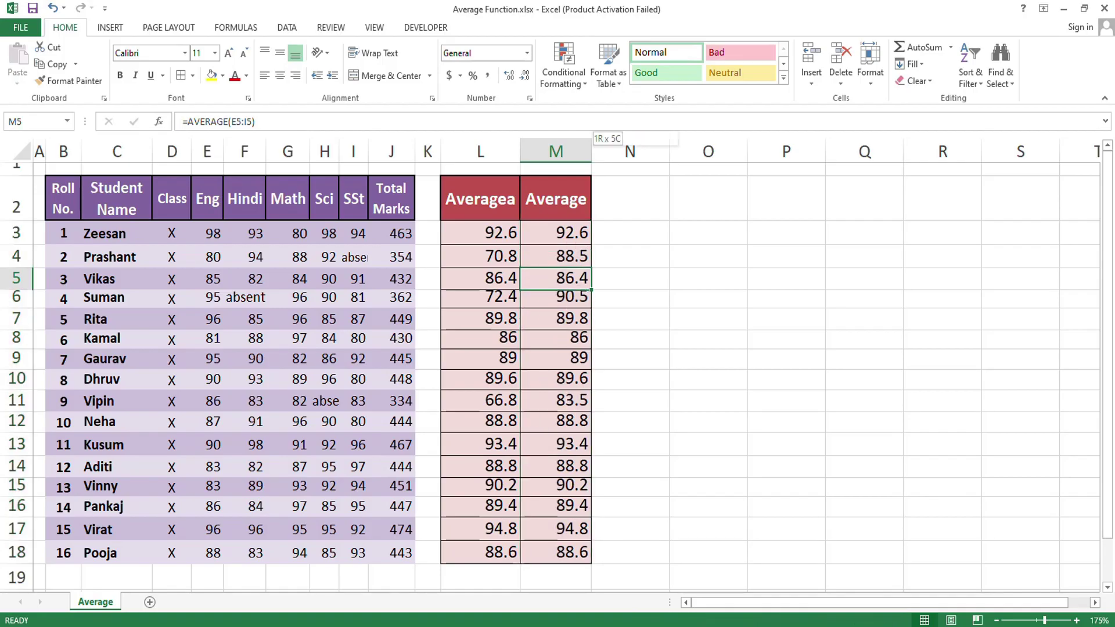
left_click_drag(591, 151, 607, 151)
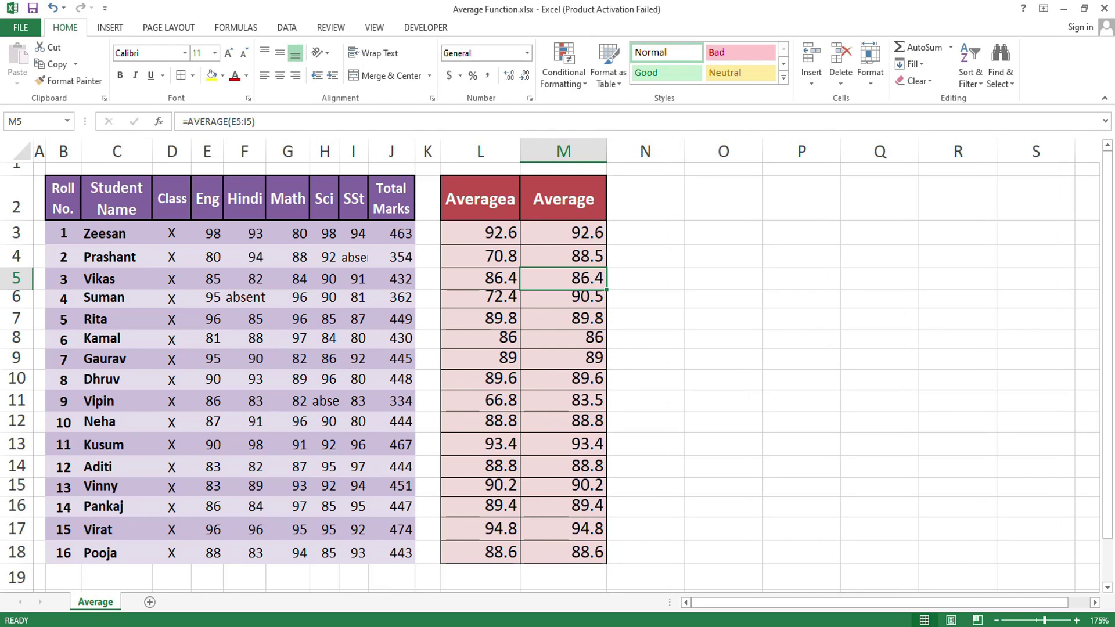
left_click(563, 199)
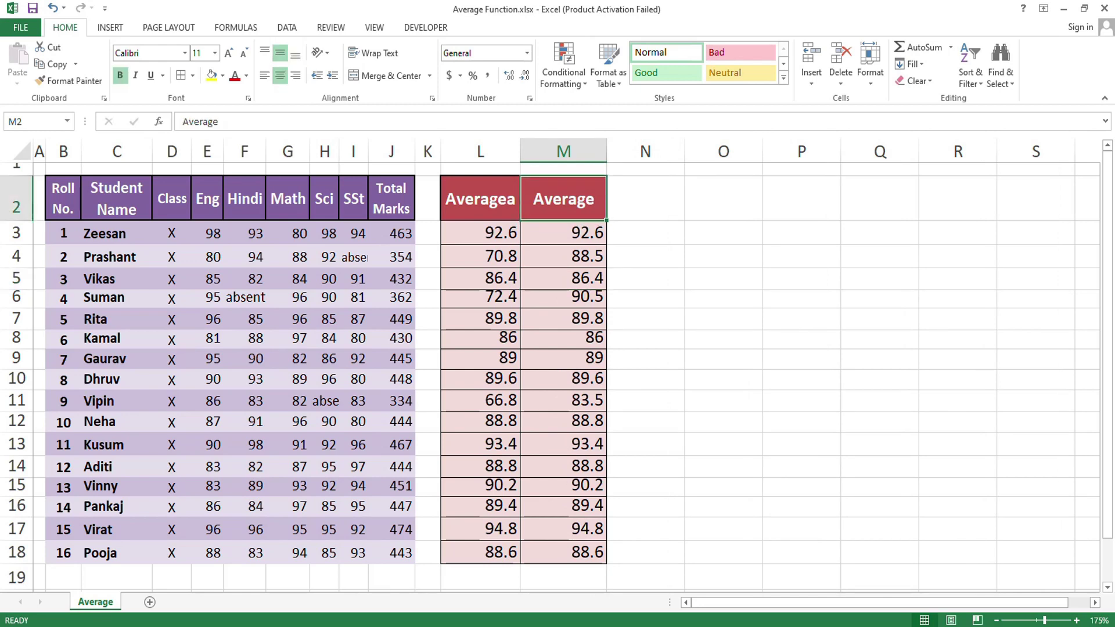